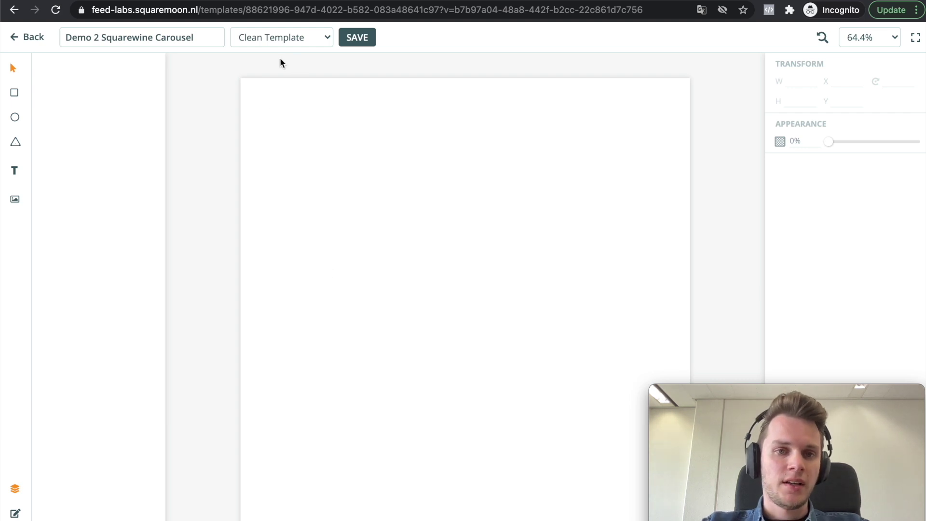
# Step: Switch the Demo 2 Squarewine Carousel template to its master version
pyautogui.click(275, 37)
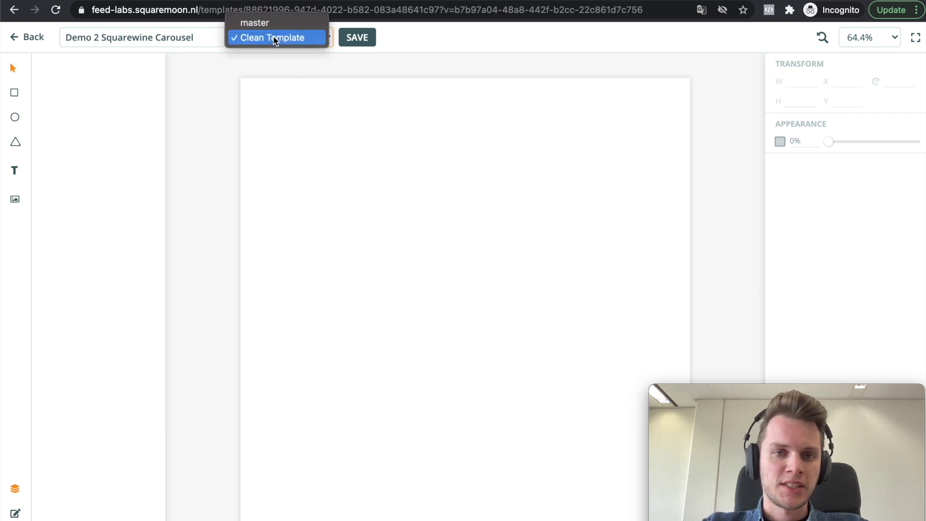
pyautogui.click(267, 24)
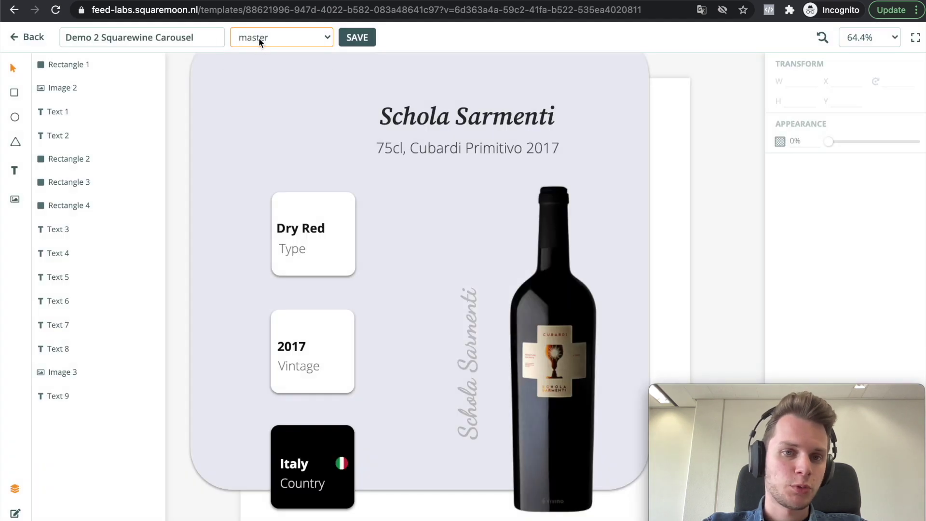
pyautogui.click(259, 37)
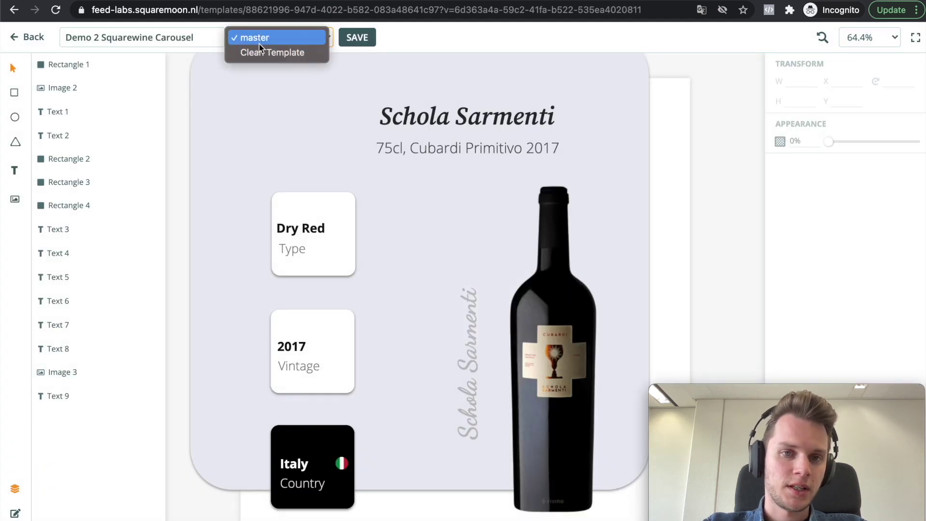
pyautogui.click(425, 37)
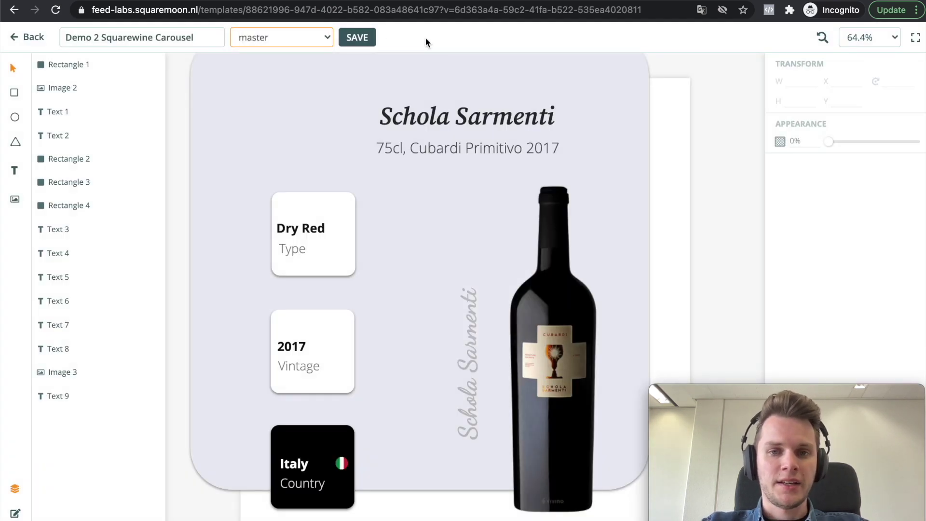
# Step: Copy the title, description line and bottle image from the master version into the empty Clean Template version
pyautogui.click(444, 121)
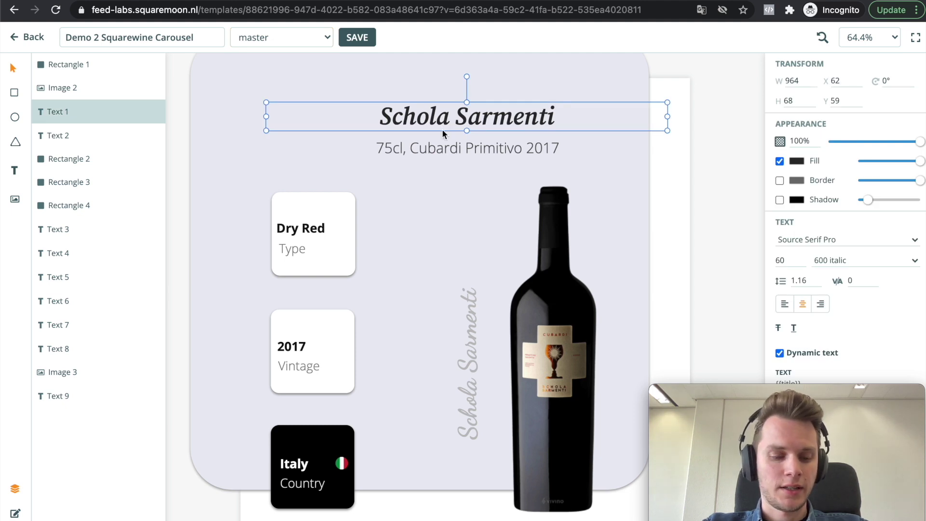
pyautogui.keyDown('shift'); pyautogui.click(443, 153); pyautogui.keyUp('shift')
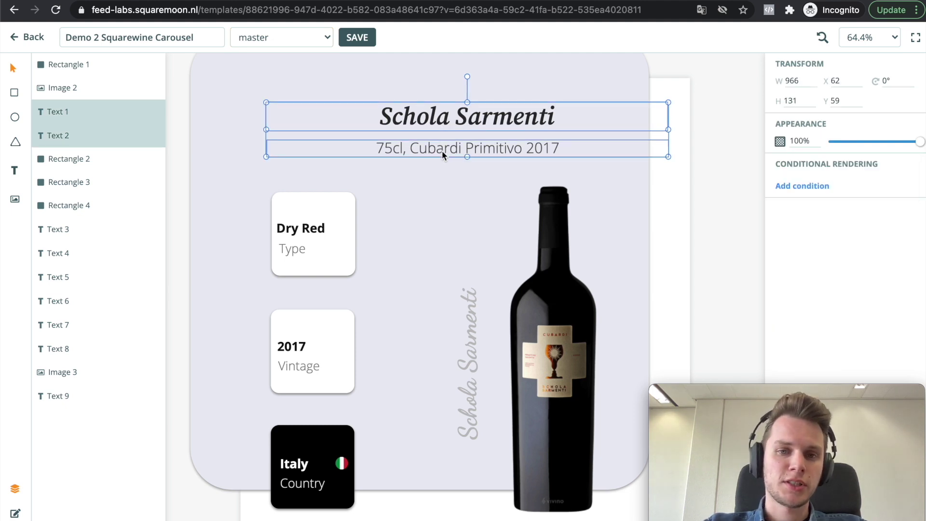
pyautogui.keyDown('shift'); pyautogui.click(557, 329); pyautogui.keyUp('shift')
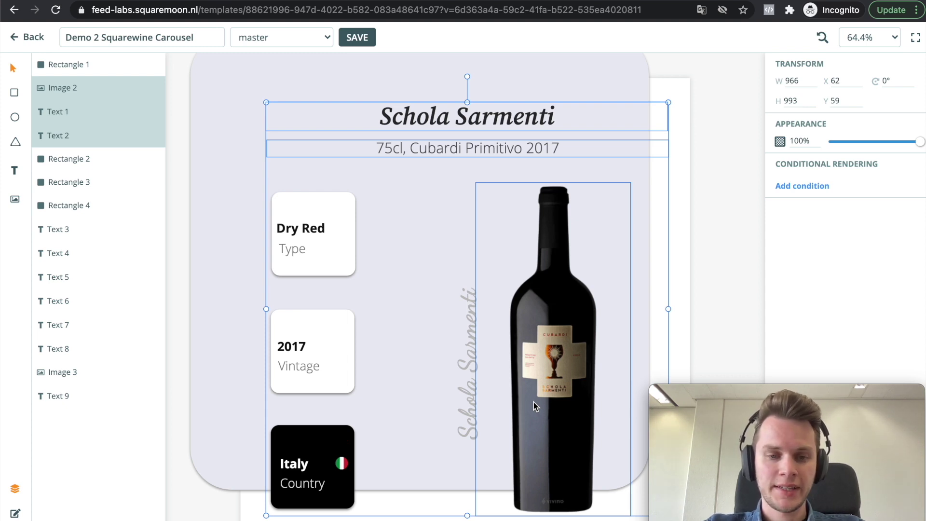
pyautogui.click(259, 40)
pyautogui.click(261, 52)
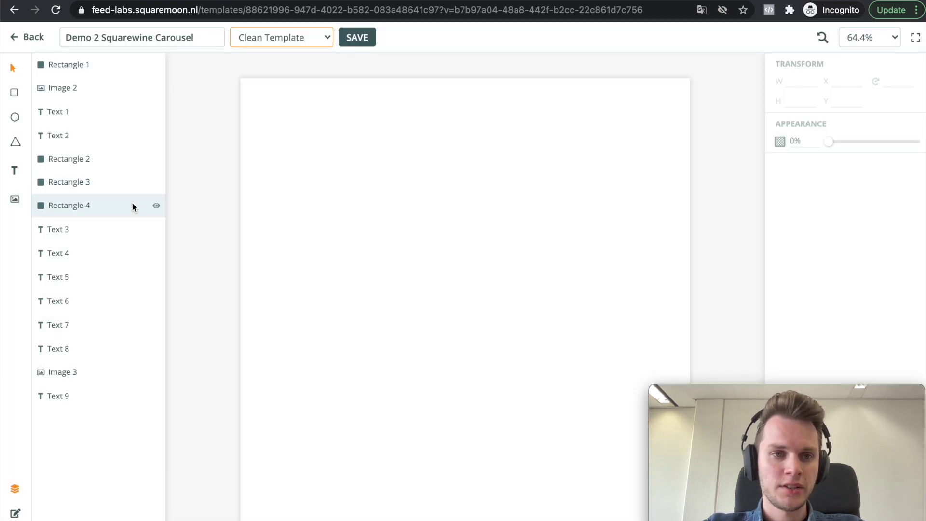
pyautogui.click(122, 331)
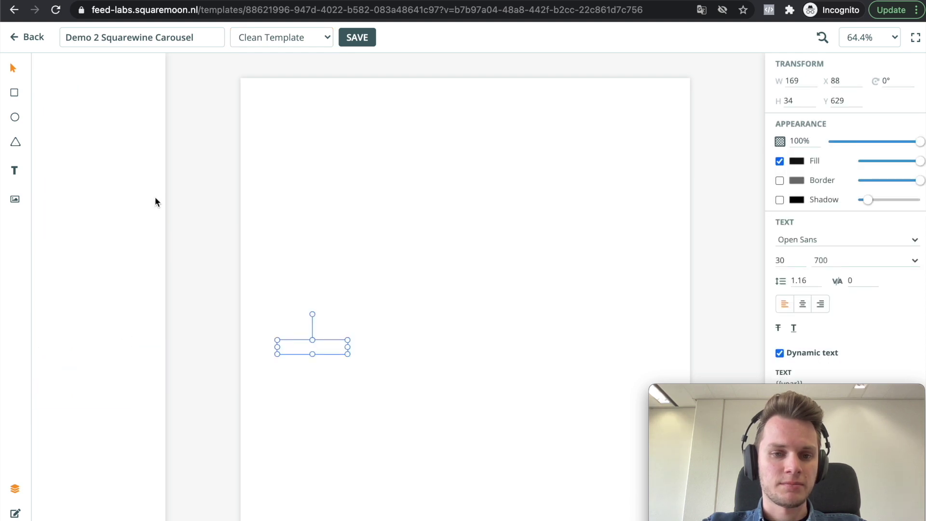
pyautogui.click(233, 248)
pyautogui.hotkey('ctrl', 'v')
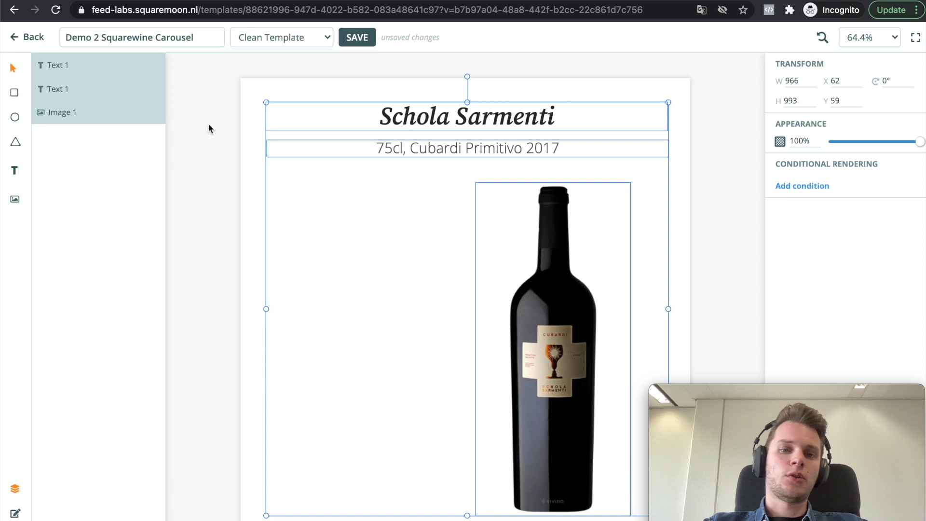
pyautogui.click(198, 188)
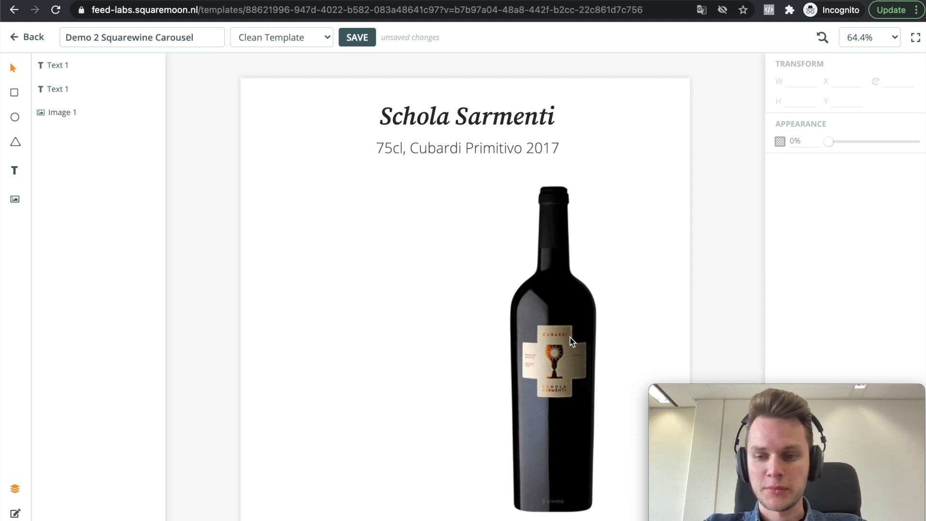
# Step: Move the bottle image to about X 112, Y 141 and place the title beside its neck, narrowed to about 701 wide
pyautogui.moveTo(571, 341); pyautogui.dragTo(381, 302)
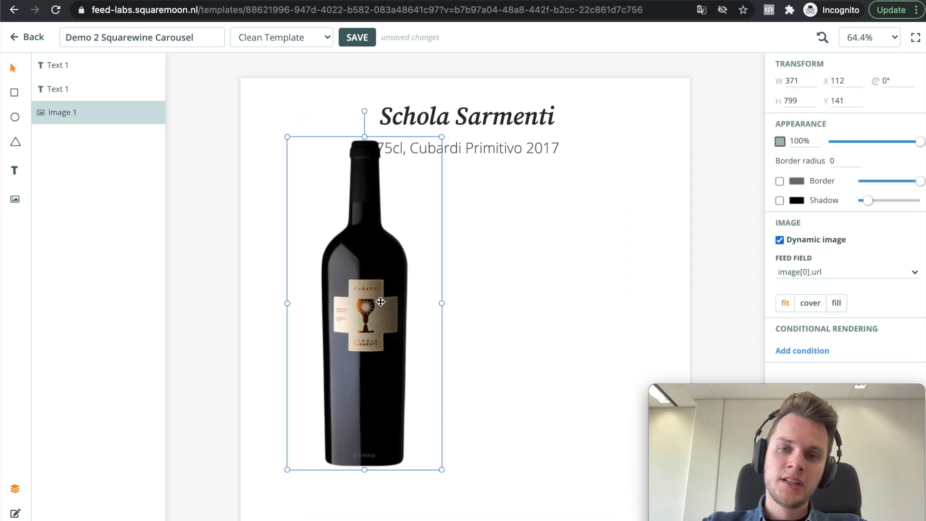
pyautogui.moveTo(535, 120); pyautogui.dragTo(561, 198)
pyautogui.moveTo(327, 193); pyautogui.dragTo(434, 192)
pyautogui.moveTo(648, 188); pyautogui.dragTo(614, 187)
# Step: Place the description line below the title, align its text left and narrow its box to about 559 wide
pyautogui.moveTo(514, 149); pyautogui.dragTo(572, 229)
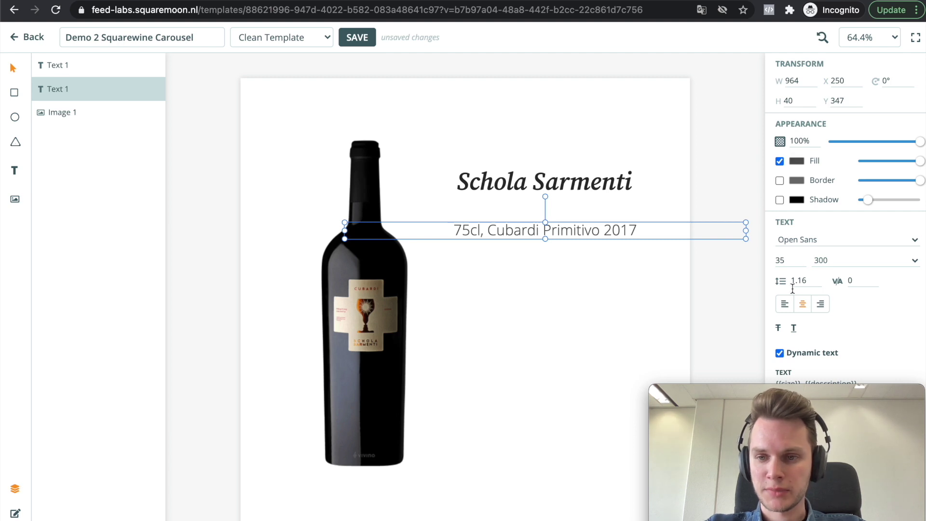
pyautogui.click(784, 304)
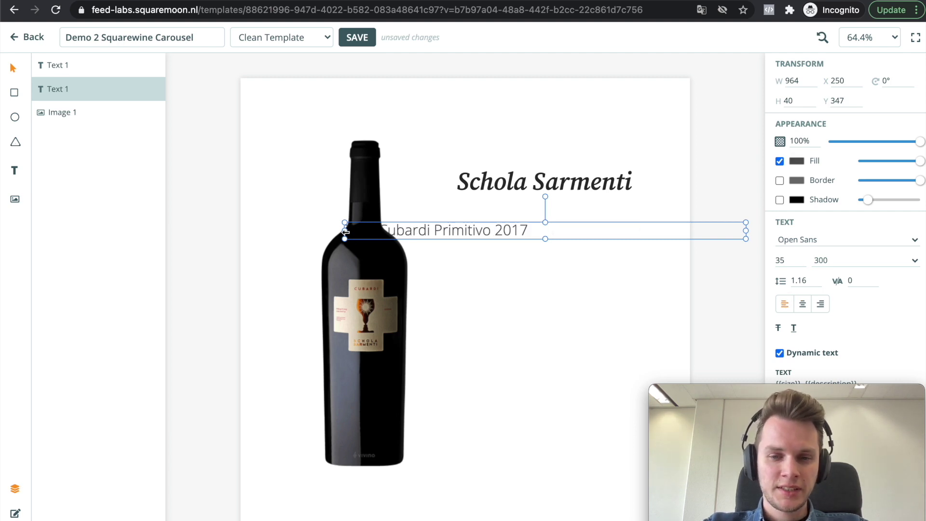
pyautogui.moveTo(345, 231); pyautogui.dragTo(437, 231)
pyautogui.moveTo(746, 230); pyautogui.dragTo(669, 230)
# Step: Set the title's font size to 65, narrow its box to about 591 wide and left-align it closely above the description
pyautogui.click(529, 176)
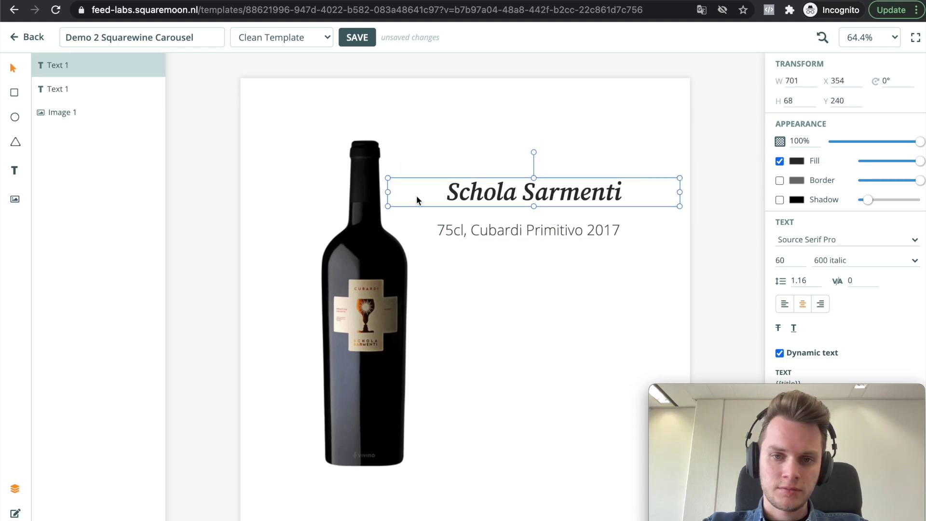
pyautogui.click(786, 261)
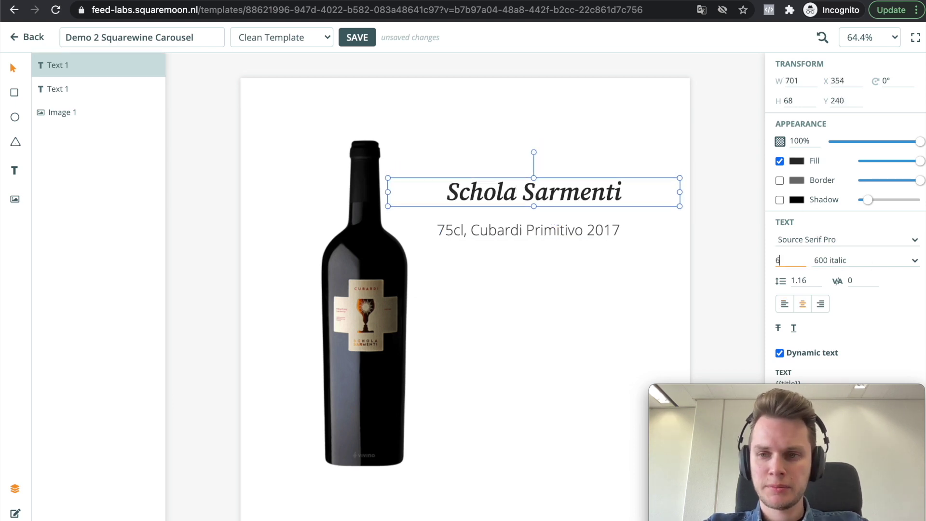
pyautogui.press('BackSpace')
pyautogui.write('5')
pyautogui.press('Return')
pyautogui.moveTo(388, 193); pyautogui.dragTo(434, 197)
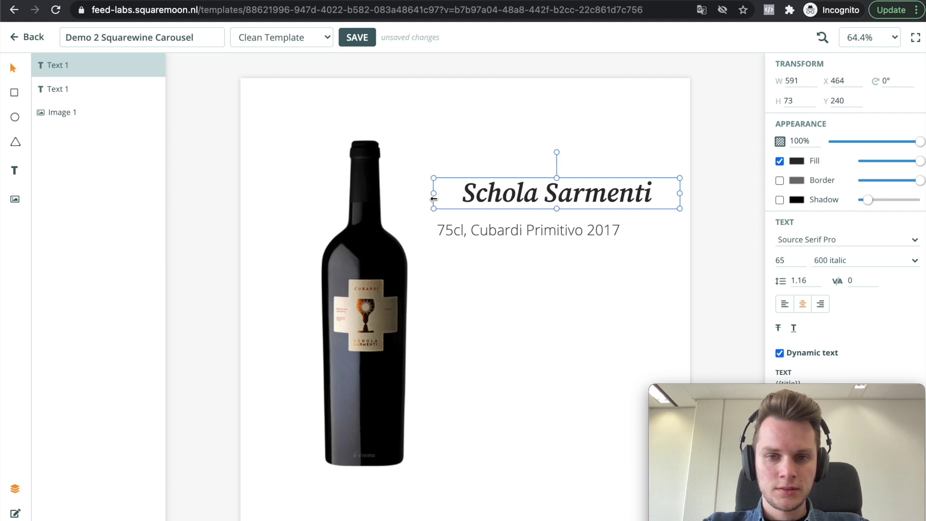
pyautogui.click(784, 303)
pyautogui.moveTo(551, 201); pyautogui.dragTo(542, 224)
pyautogui.click(713, 271)
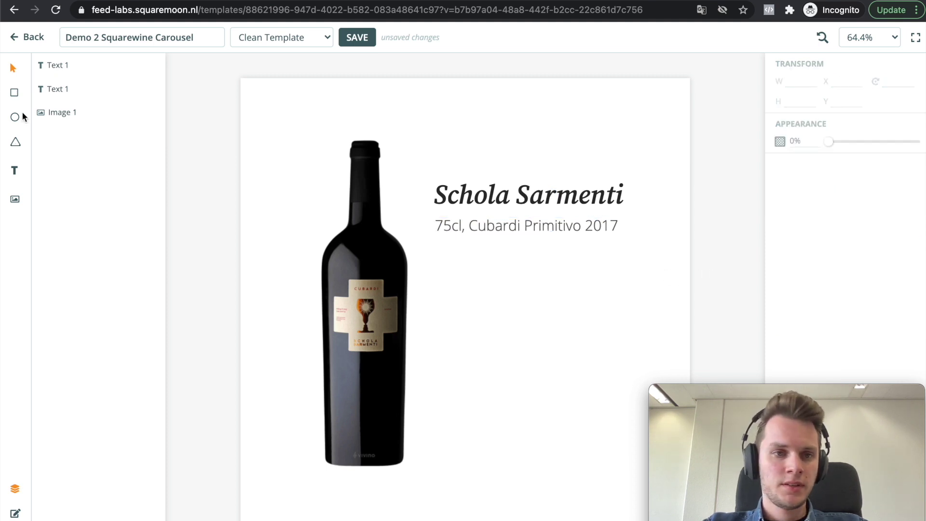
# Step: Draw a borderless rectangle about 1035 by 752 at roughly X 26, Y 181, covering the bottle and texts
pyautogui.click(14, 93)
pyautogui.moveTo(252, 153); pyautogui.dragTo(682, 466)
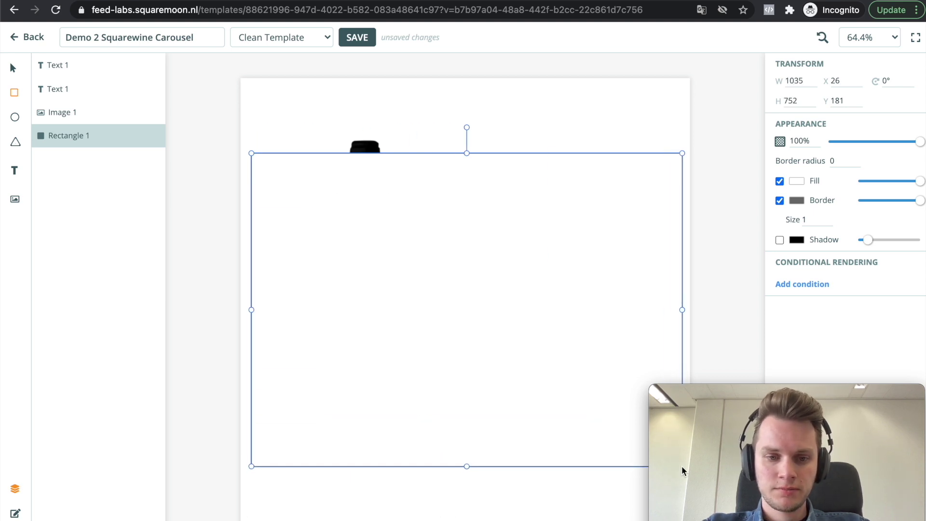
pyautogui.click(779, 200)
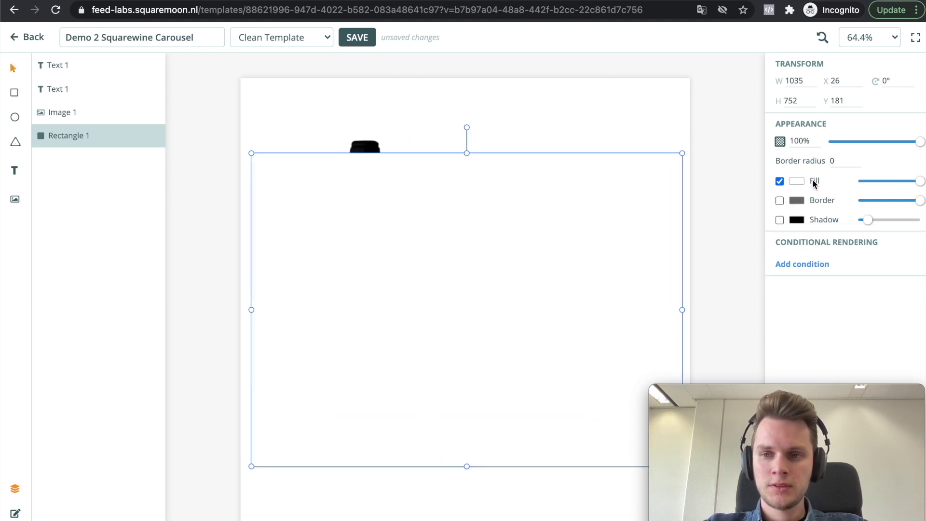
# Step: Set the rectangle's fill colour to hex #FAFAF7
pyautogui.click(796, 181)
pyautogui.click(719, 335)
pyautogui.click(719, 335)
pyautogui.click(724, 317)
pyautogui.click(727, 316)
pyautogui.press('super+a')
pyautogui.write('#F')
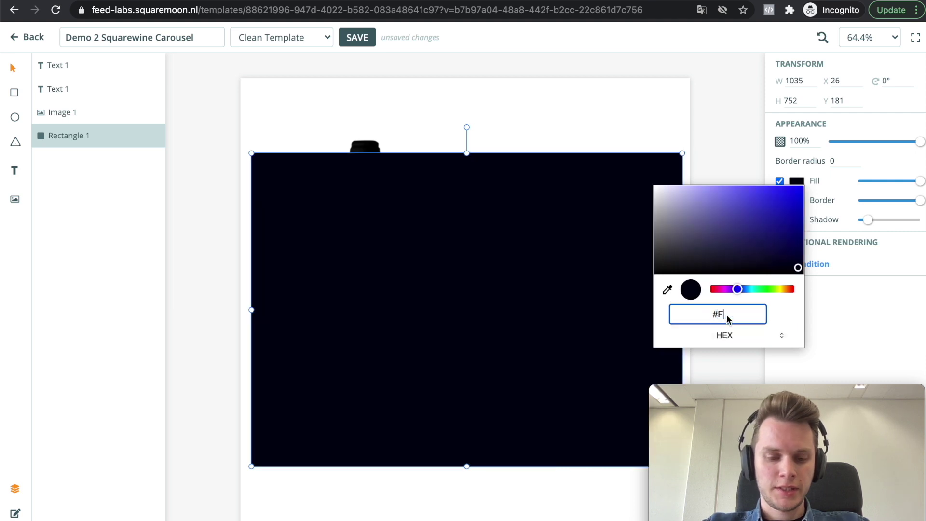
pyautogui.write('AFAF5')
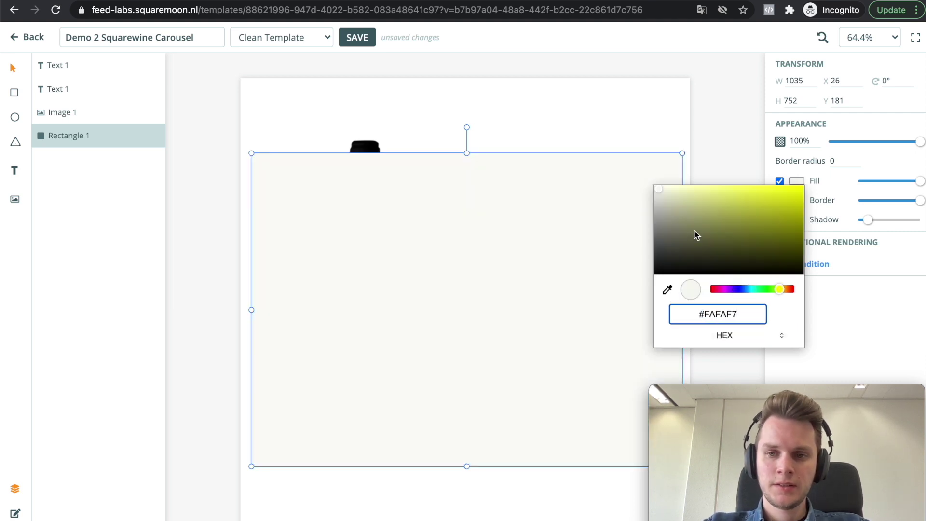
pyautogui.click(736, 147)
pyautogui.click(609, 240)
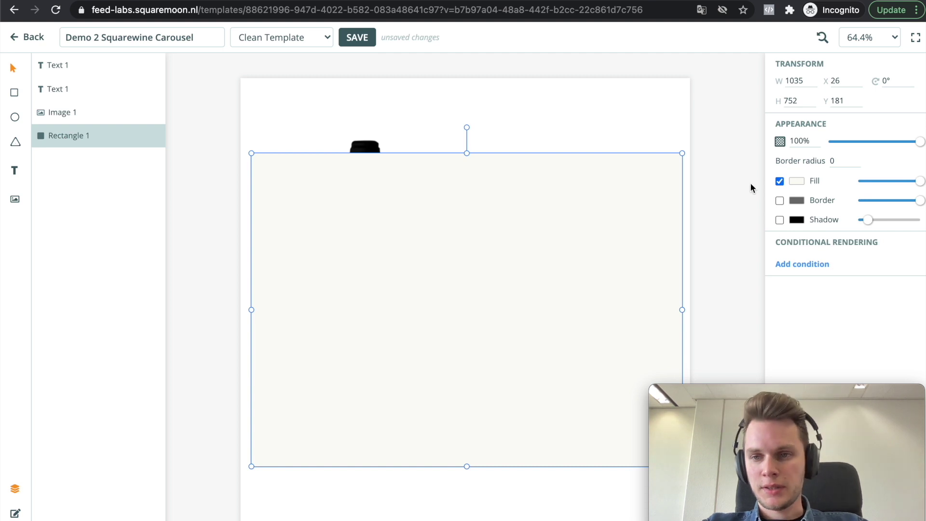
# Step: Round the rectangle's corners with a border radius of 60
pyautogui.click(854, 159)
pyautogui.press('BackSpace')
pyautogui.write('60')
pyautogui.press('Return')
pyautogui.click(715, 215)
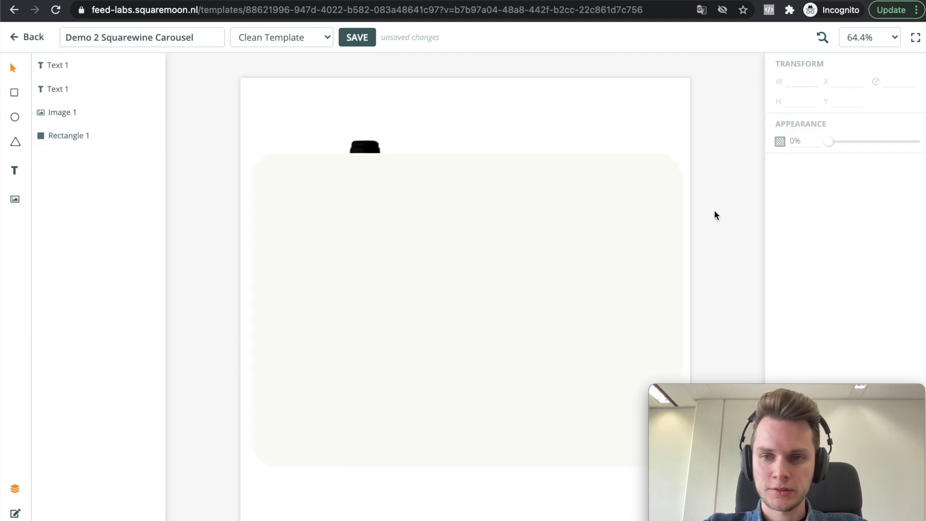
# Step: Send the rectangle behind the bottle image and both texts in the layer order
pyautogui.click(627, 226)
pyautogui.hotkey('ctrl', '[')
pyautogui.hotkey('ctrl', '[')
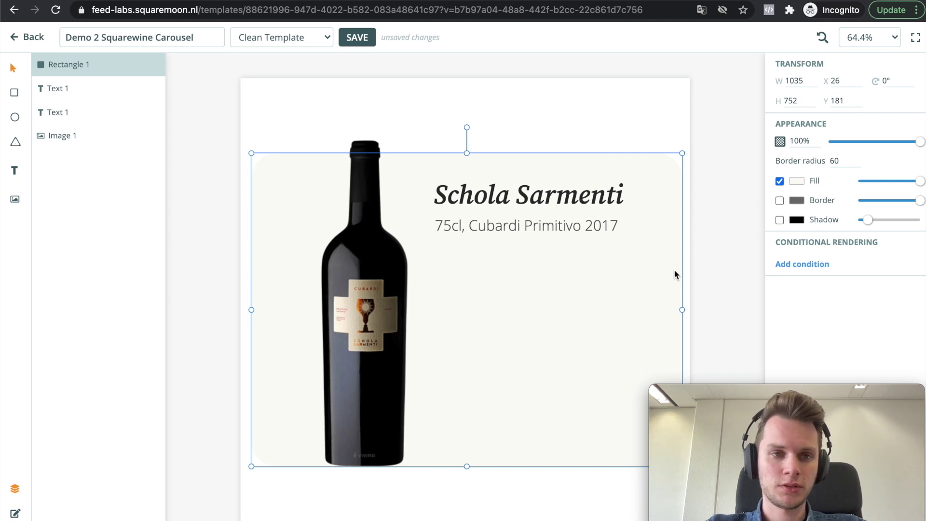
# Step: Try out the layer ordering by bringing the rectangle forward and sending it to the back again
pyautogui.hotkey('ctrl', ']')
pyautogui.hotkey('ctrl', ']')
pyautogui.hotkey('ctrl', '[')
pyautogui.hotkey('ctrl', '[')
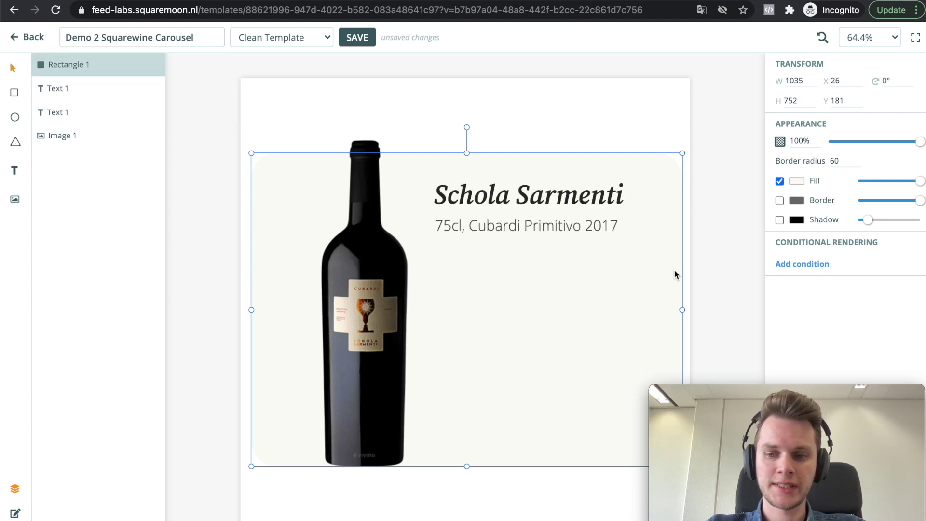
pyautogui.hotkey('ctrl', ']')
pyautogui.hotkey('ctrl', ']')
pyautogui.hotkey('ctrl', ']')
pyautogui.hotkey('ctrl', '[')
pyautogui.hotkey('ctrl', '[')
pyautogui.hotkey('ctrl', '[')
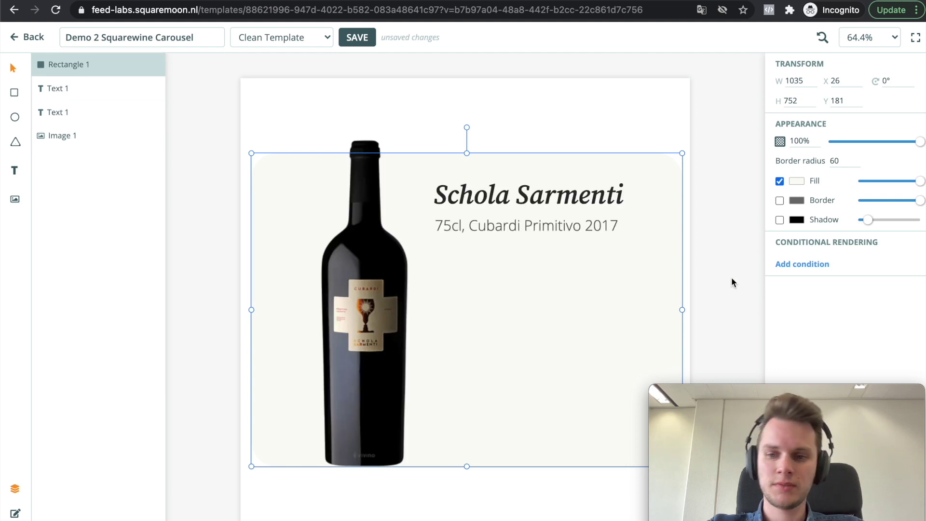
# Step: Shorten the background rectangle to about 697 high at Y 191 so the bottle extends past its upper and lower edges
pyautogui.moveTo(76, 63)
pyautogui.mouseDown()
pyautogui.moveTo(77, 147)
pyautogui.moveTo(72, 66)
pyautogui.mouseUp()
pyautogui.click(182, 329)
pyautogui.moveTo(272, 385); pyautogui.dragTo(274, 384)
pyautogui.moveTo(467, 465)
pyautogui.mouseDown()
pyautogui.moveTo(470, 432)
pyautogui.moveTo(470, 451)
pyautogui.mouseUp()
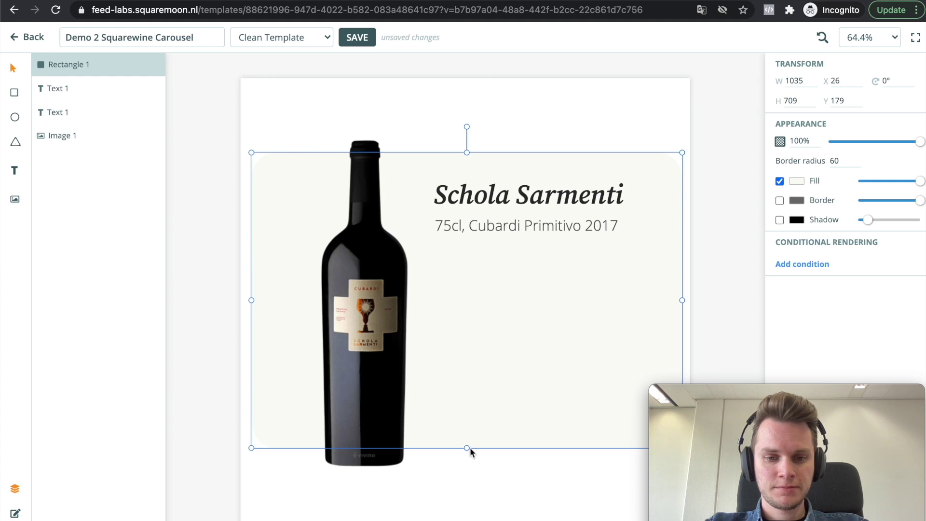
pyautogui.click(183, 374)
pyautogui.click(525, 297)
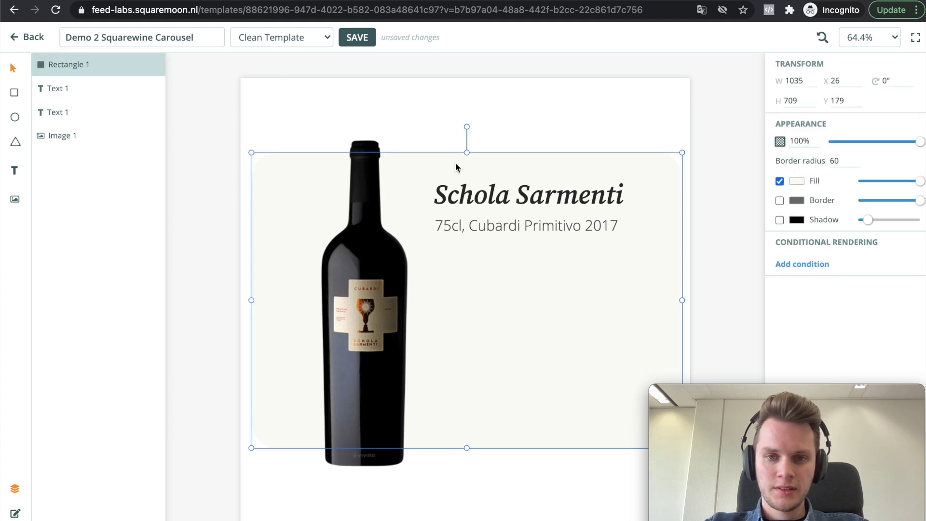
pyautogui.moveTo(468, 152); pyautogui.dragTo(468, 158)
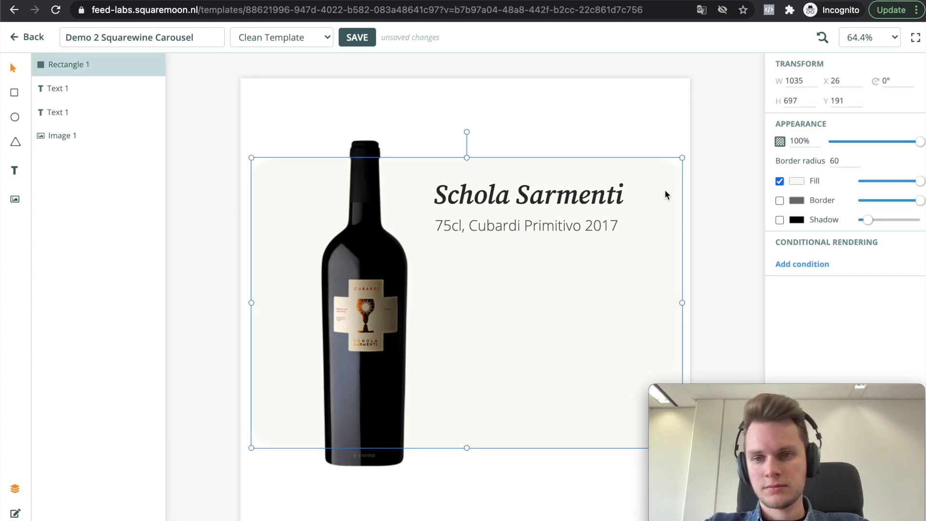
pyautogui.click(711, 202)
# Step: Preview the layout with the other feed items up to item 6 to check how the texts fit
pyautogui.click(553, 219)
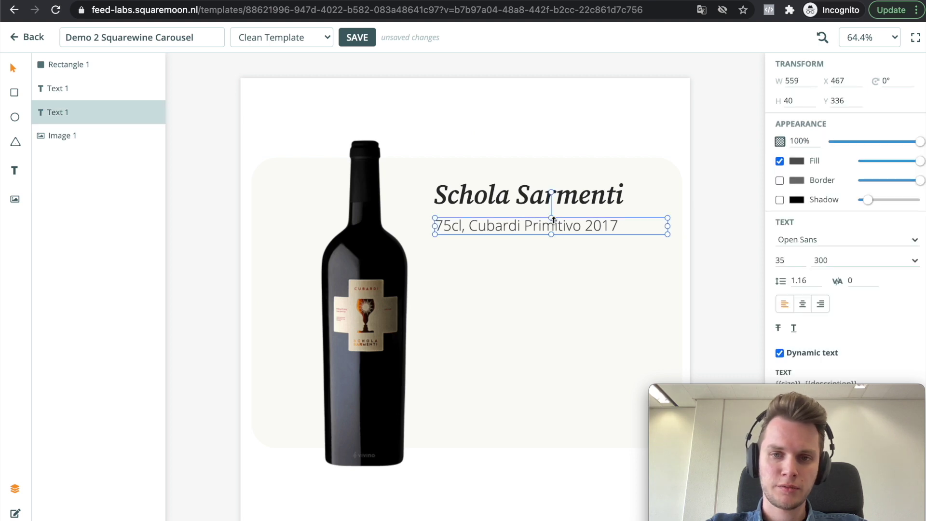
pyautogui.click(14, 513)
pyautogui.click(88, 80)
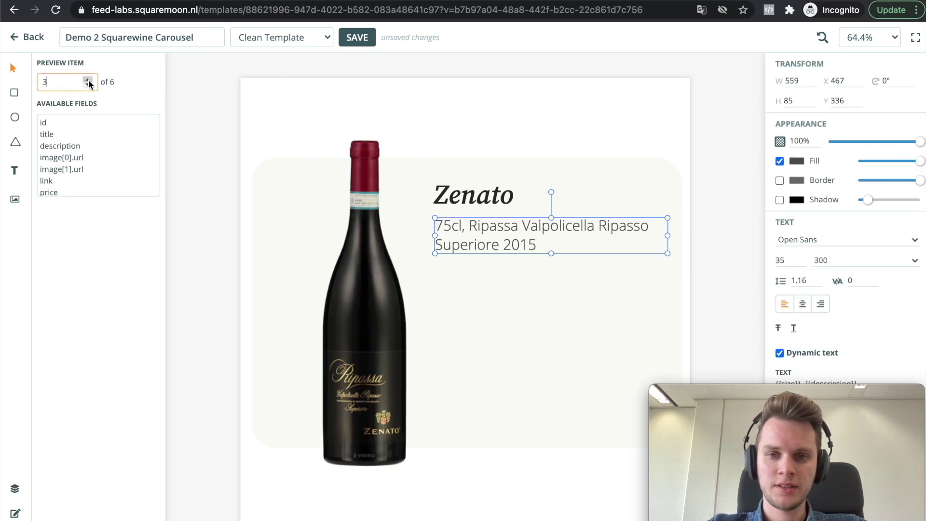
pyautogui.click(87, 80)
pyautogui.click(88, 79)
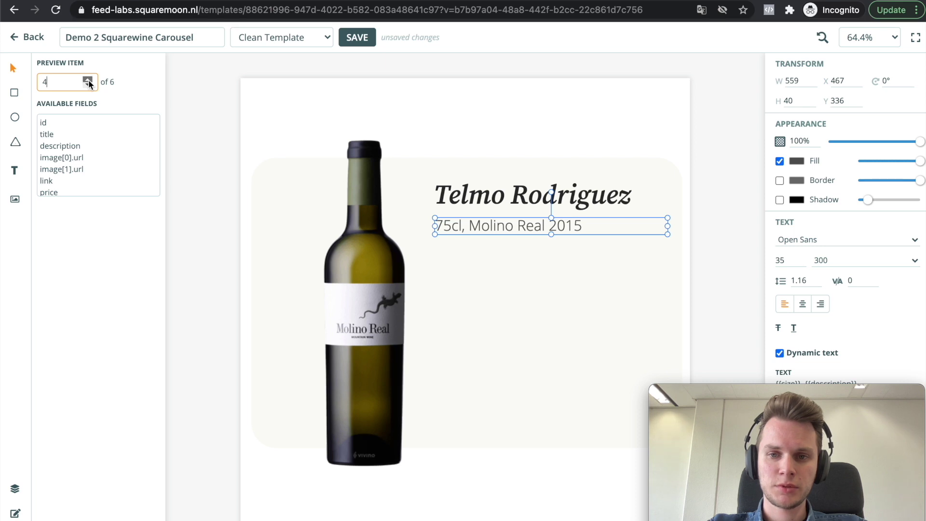
# Step: Set the title's font size to 60 and widen its box to about 601
pyautogui.click(541, 203)
pyautogui.click(790, 259)
pyautogui.press('BackSpace')
pyautogui.write('0')
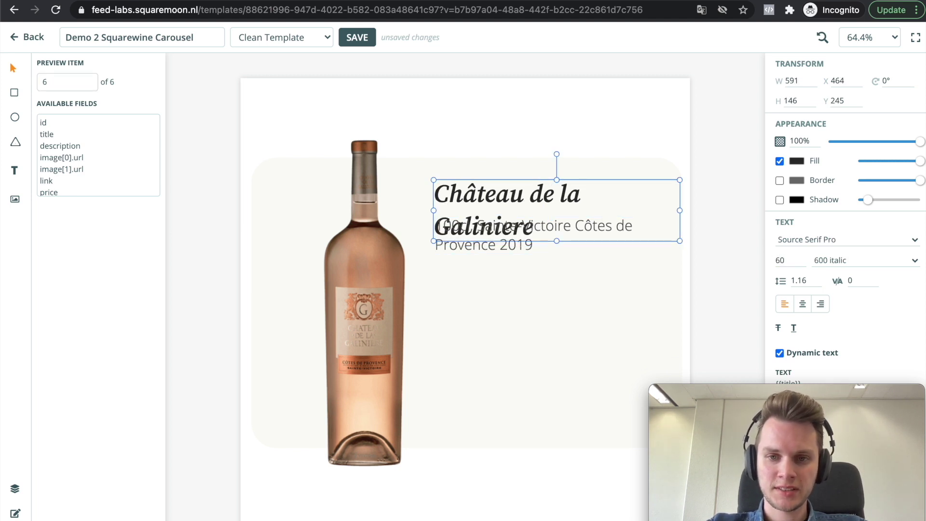
pyautogui.moveTo(681, 211); pyautogui.dragTo(685, 211)
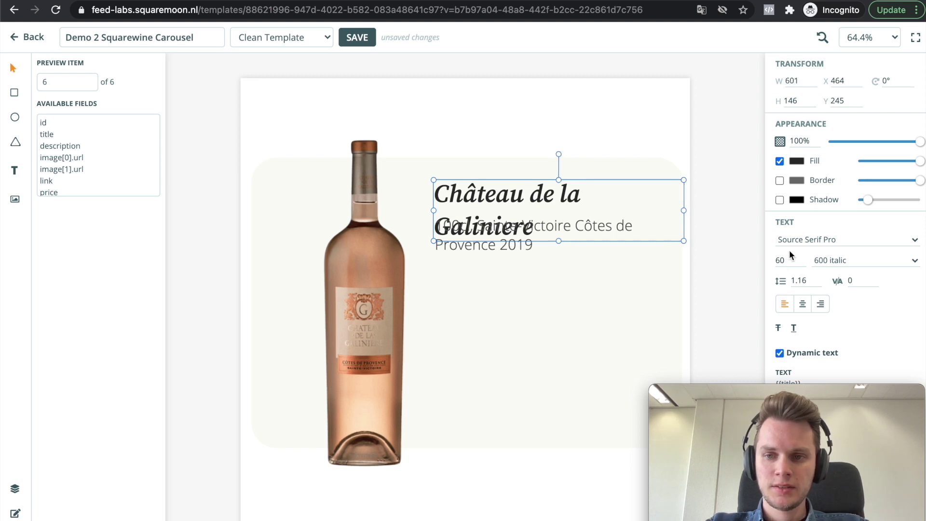
# Step: Extend the title and description boxes toward the bottle to start near X 450, and move the bottle image to about X 81
pyautogui.moveTo(433, 211); pyautogui.dragTo(426, 211)
pyautogui.moveTo(383, 316); pyautogui.dragTo(370, 316)
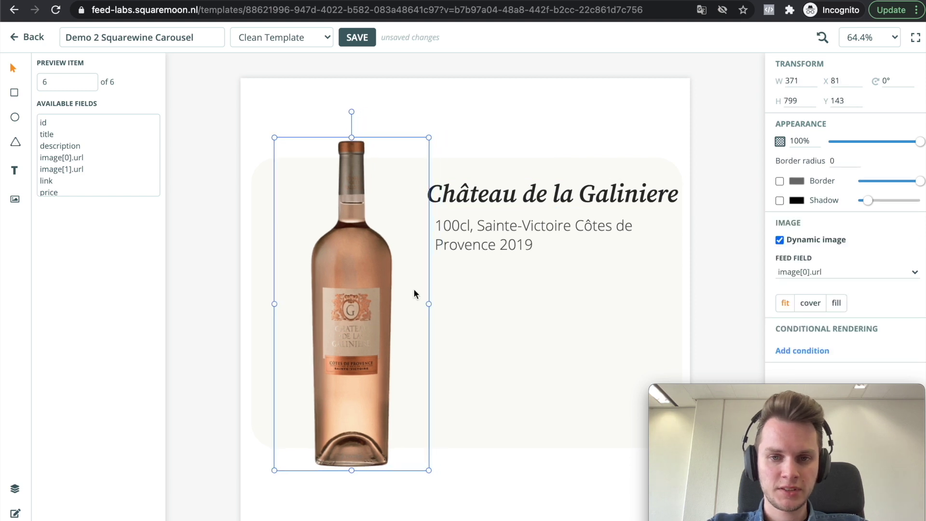
pyautogui.click(529, 243)
pyautogui.moveTo(435, 237); pyautogui.dragTo(428, 237)
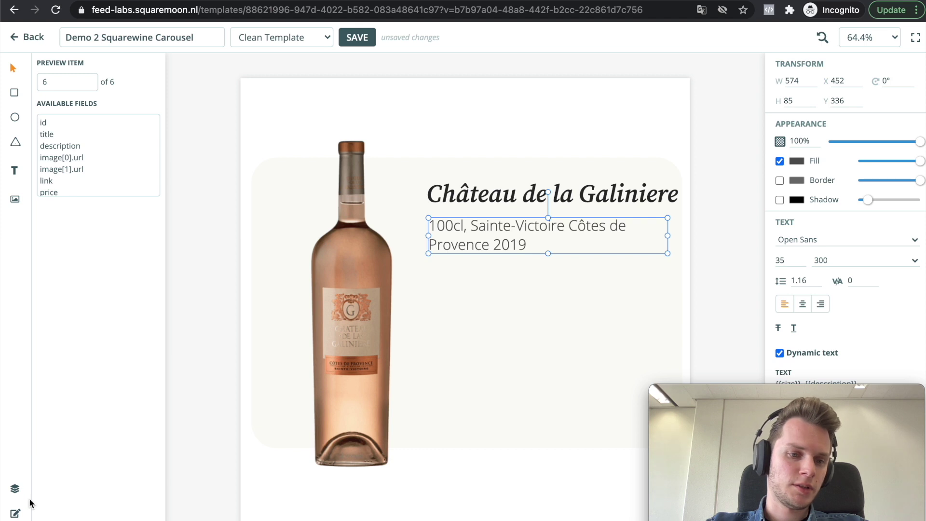
# Step: Preview the adjusted layout with the other feed items, going back from item 6 to item 1
pyautogui.click(88, 86)
pyautogui.click(88, 85)
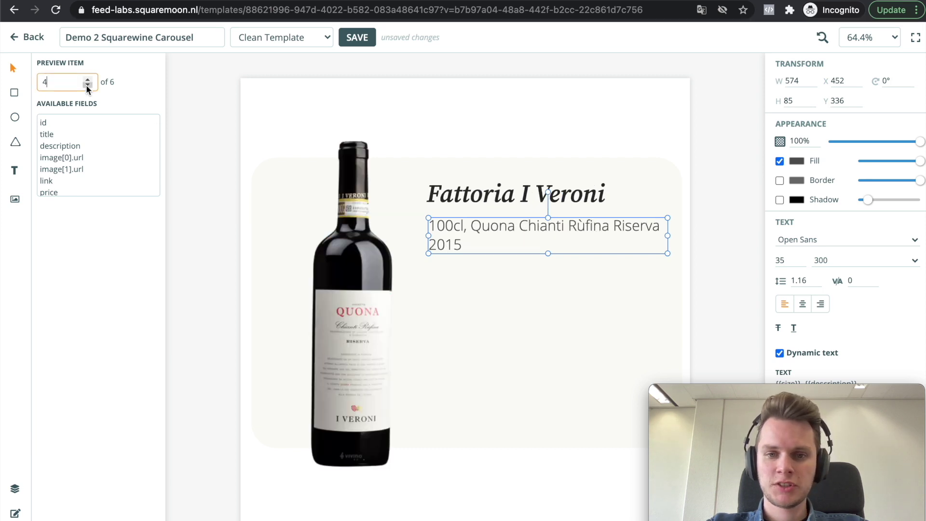
pyautogui.click(88, 85)
pyautogui.click(88, 85)
pyautogui.click(87, 85)
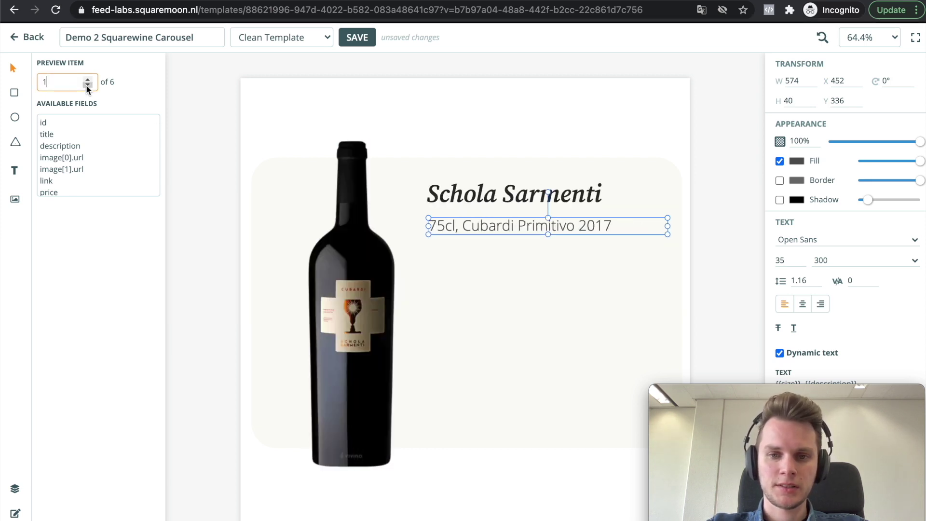
pyautogui.click(217, 202)
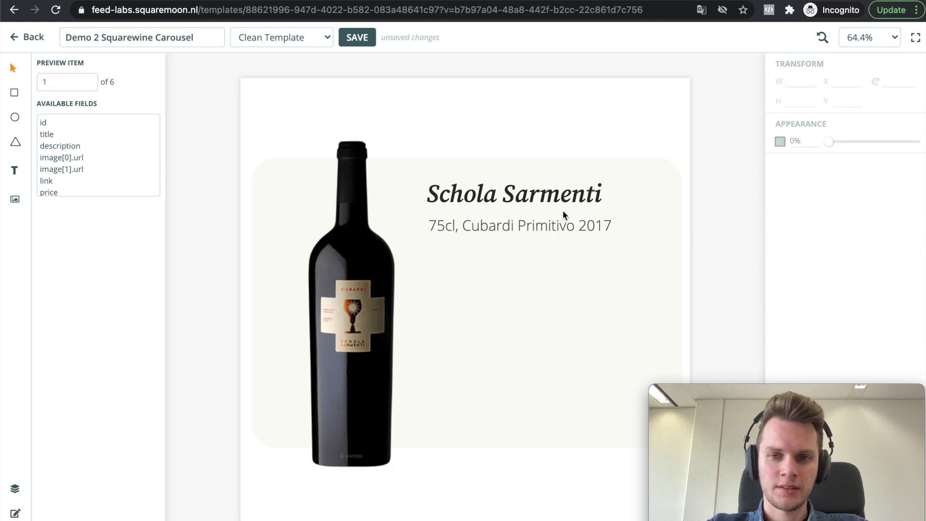
# Step: Duplicate the title text and place the copy below the description at about X 444, Y 462
pyautogui.click(549, 204)
pyautogui.moveTo(549, 205); pyautogui.dragTo(547, 295)
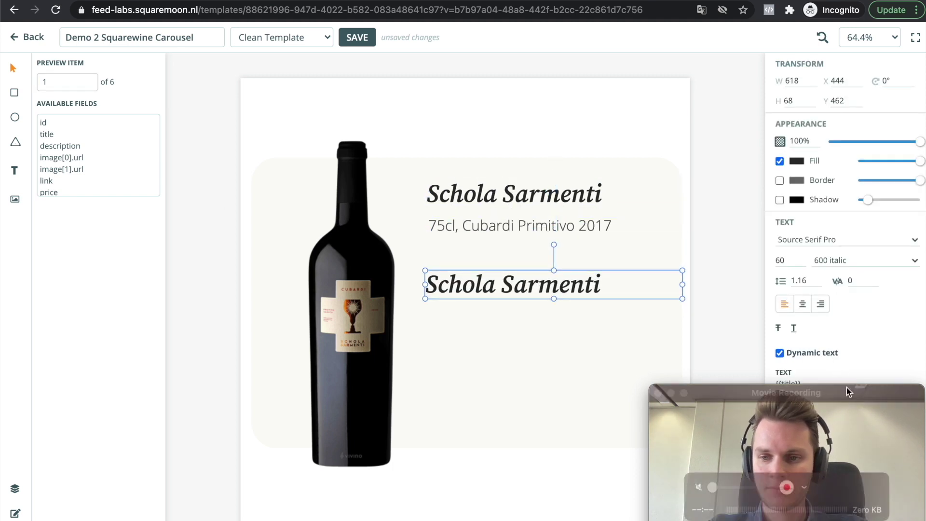
pyautogui.moveTo(732, 397); pyautogui.dragTo(228, 397)
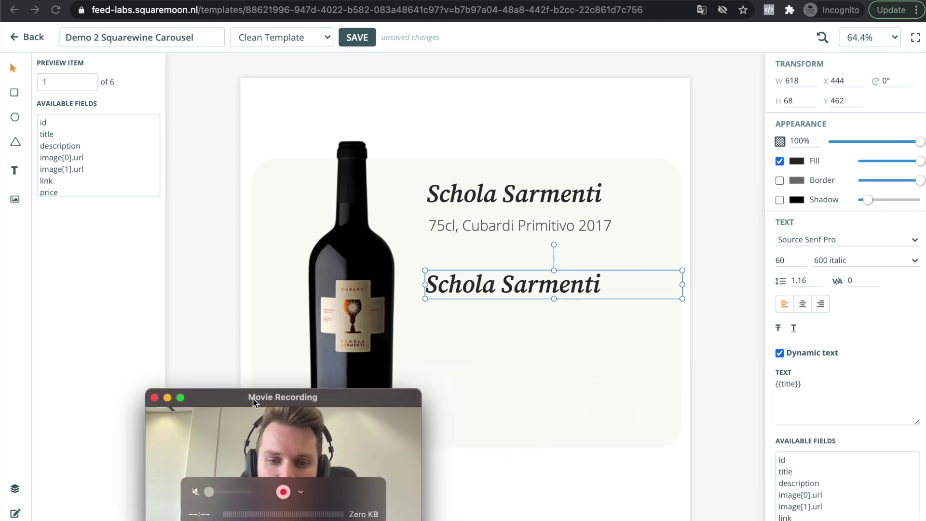
pyautogui.moveTo(310, 393); pyautogui.dragTo(220, 396)
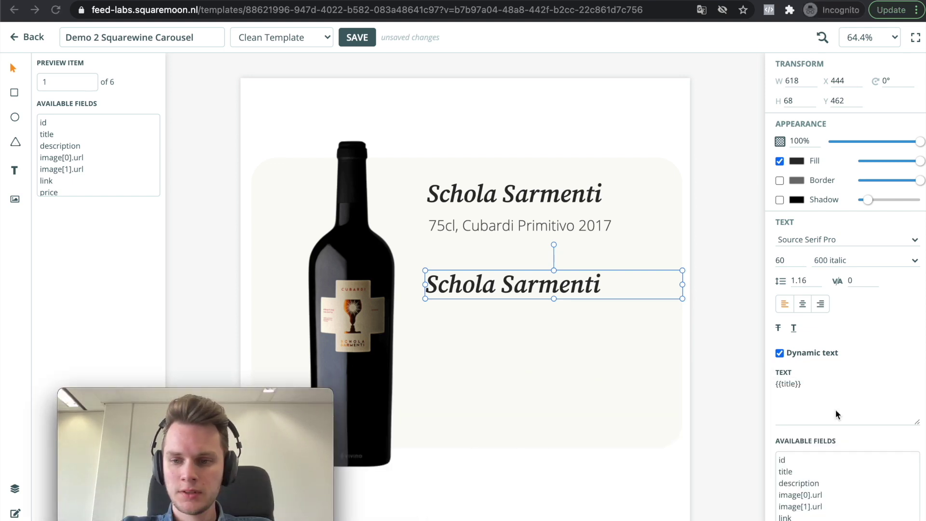
# Step: Replace the duplicated text's content with the template_price field preceded by a euro sign, €{{template_price}}
pyautogui.click(821, 384)
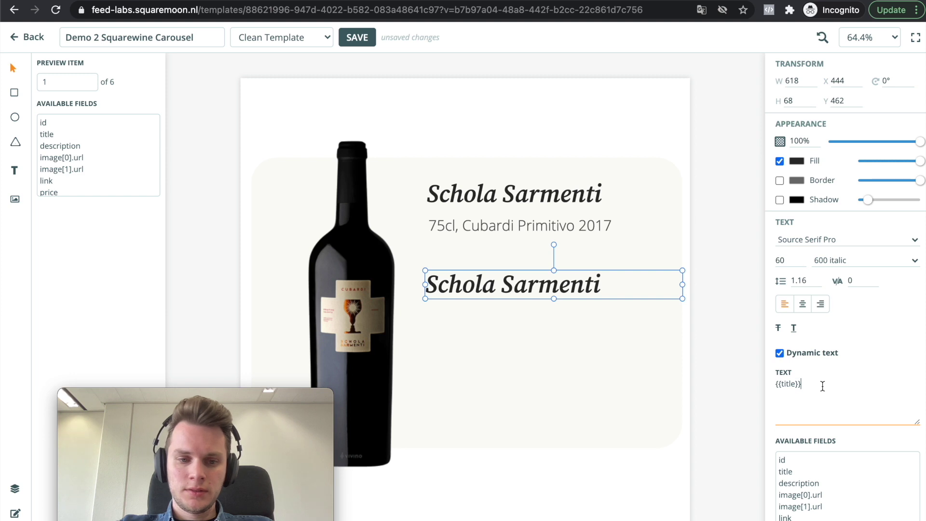
pyautogui.press('super+a')
pyautogui.press('BackSpace')
pyautogui.scroll(-3, 834, 490)
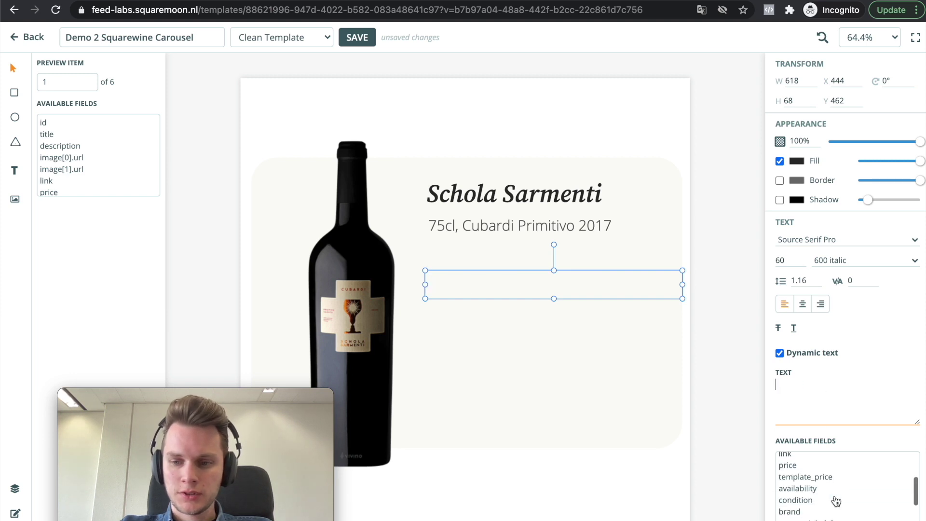
pyautogui.click(820, 476)
pyautogui.click(816, 392)
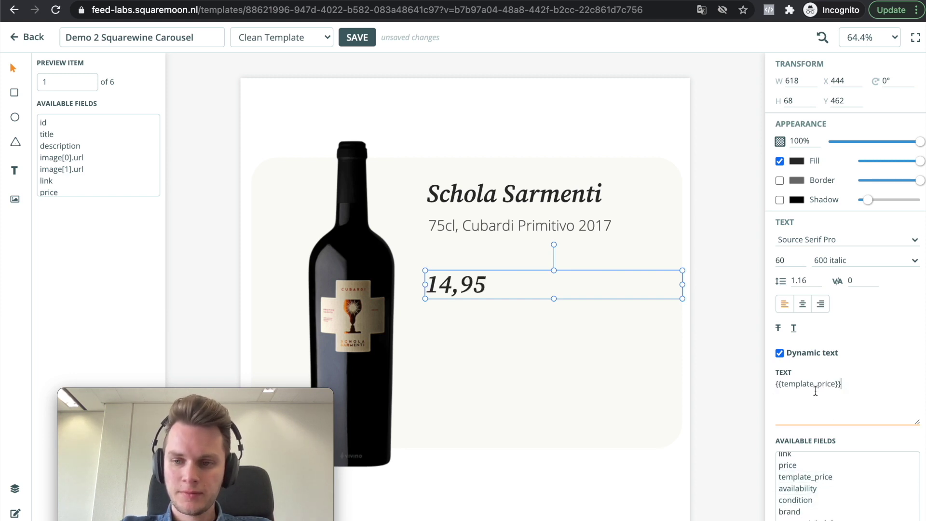
pyautogui.write('€')
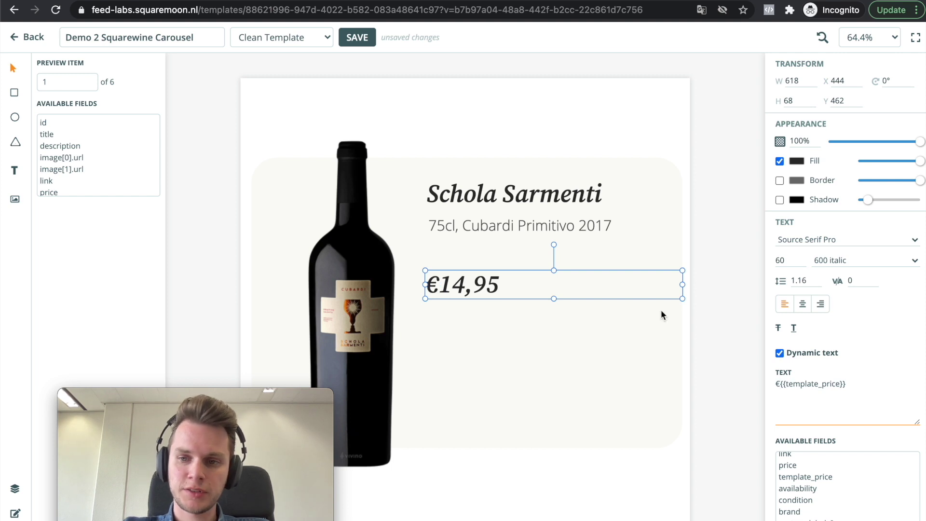
# Step: Set the price text's font size to 80 and move it up under the description to about X 448, Y 434
pyautogui.doubleClick(797, 262)
pyautogui.write('80')
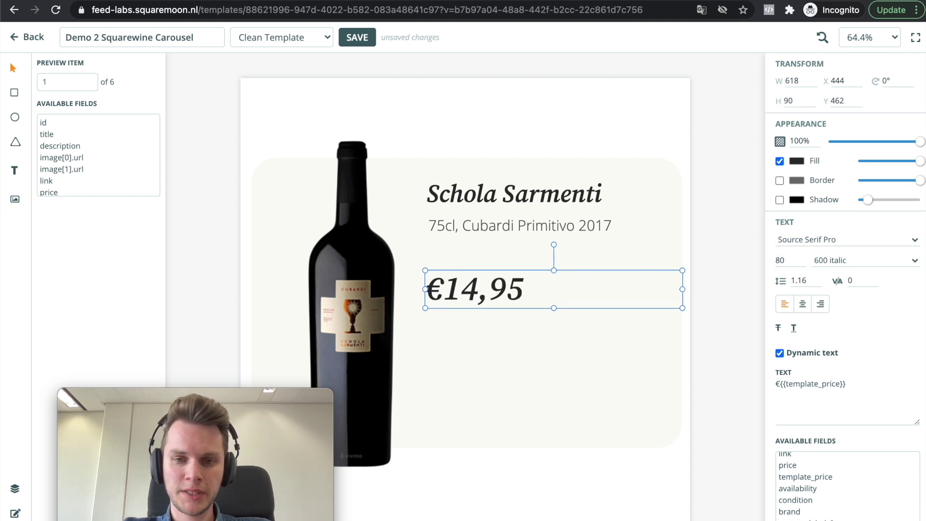
pyautogui.click(718, 284)
pyautogui.moveTo(552, 278); pyautogui.dragTo(552, 265)
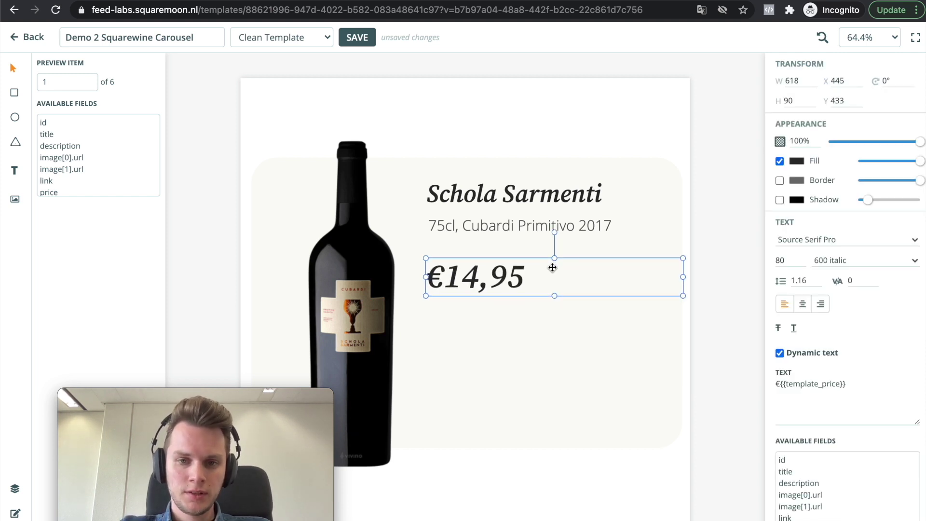
pyautogui.click(711, 292)
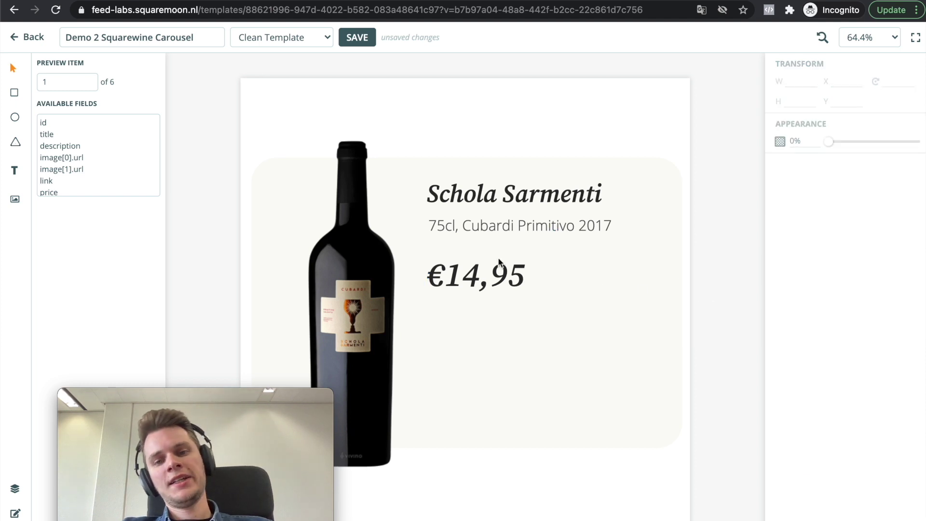
pyautogui.moveTo(513, 279); pyautogui.dragTo(512, 284)
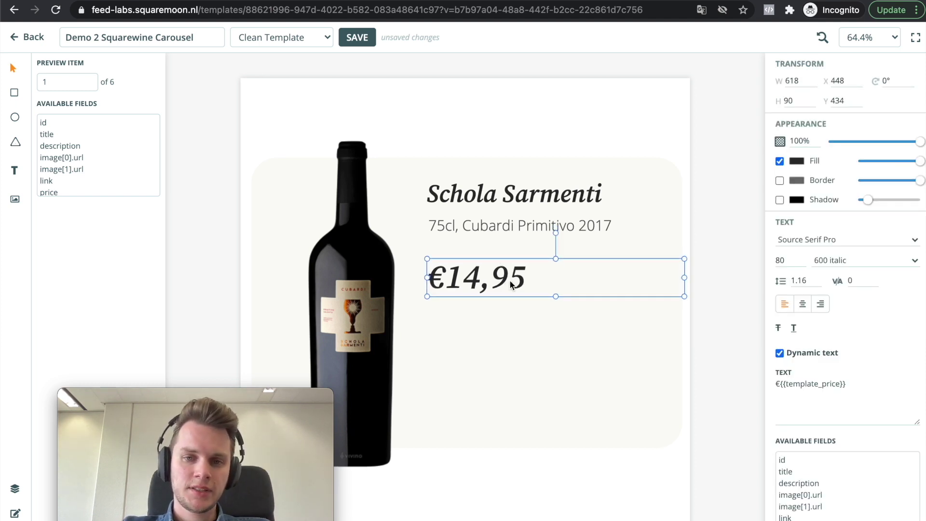
# Step: Save the Clean Template version and return to the template gallery
pyautogui.click(358, 38)
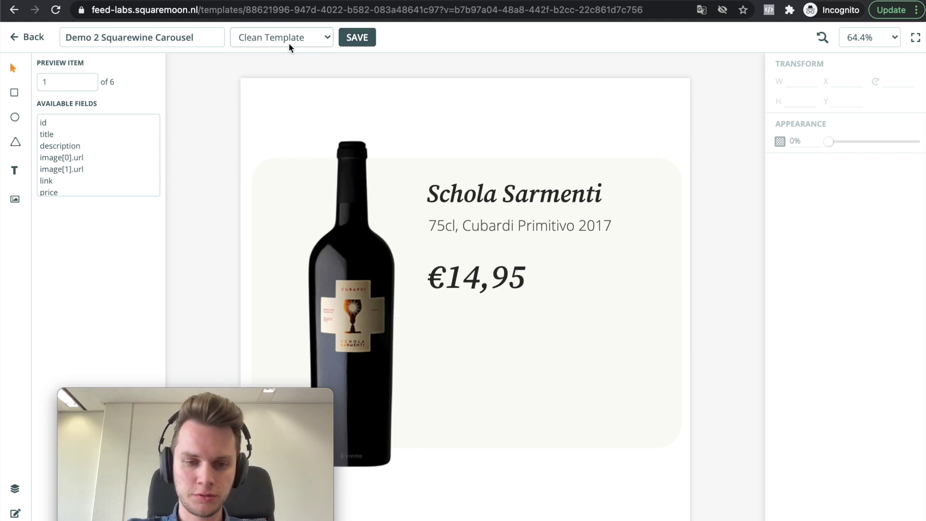
pyautogui.click(28, 43)
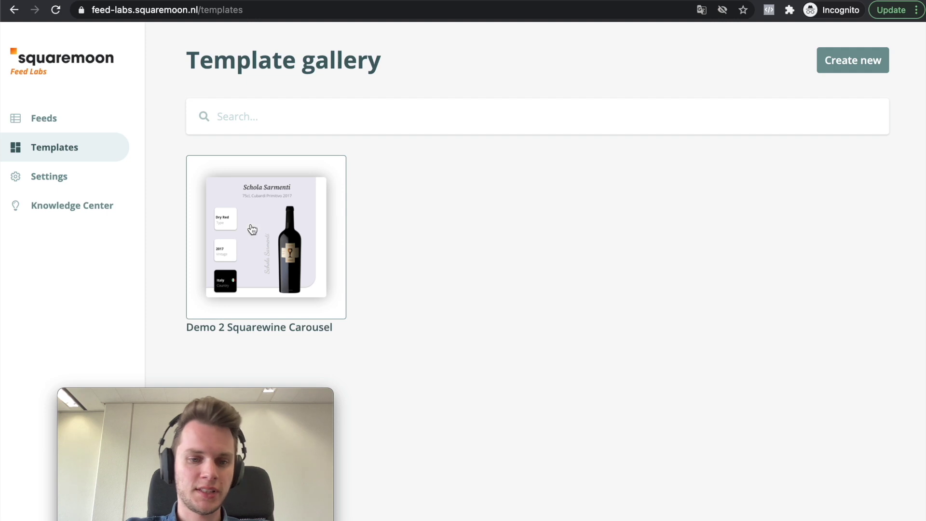
# Step: Reopen Demo 2 Squarewine Carousel, switch from master to the Clean Template version to check it, and return to the gallery
pyautogui.click(264, 249)
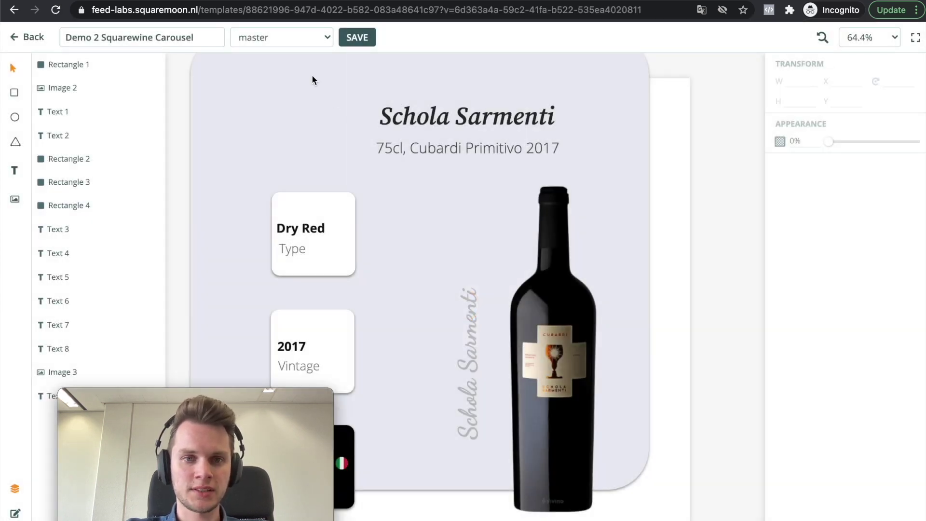
pyautogui.click(291, 38)
pyautogui.click(293, 53)
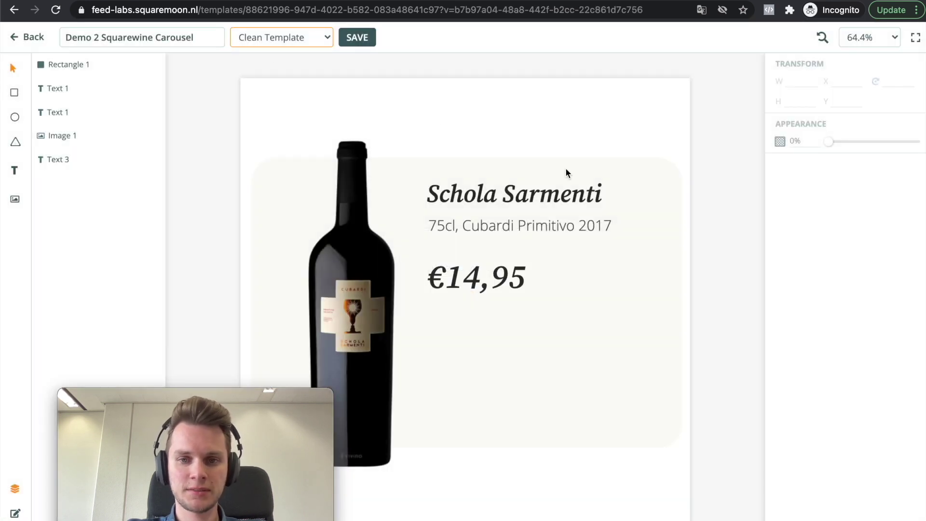
pyautogui.click(34, 39)
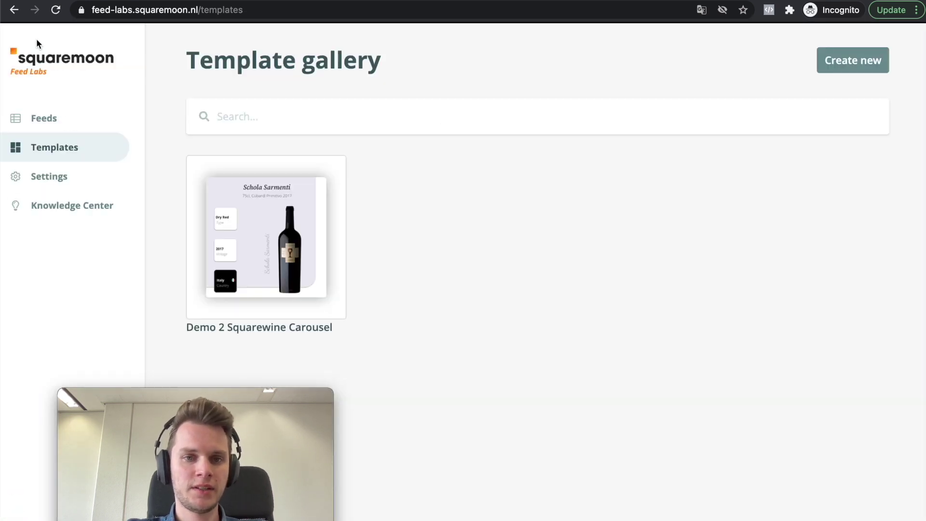
# Step: Open the Squarewines feed and activate the Clean Template version of its connected template in place of master
pyautogui.click(50, 119)
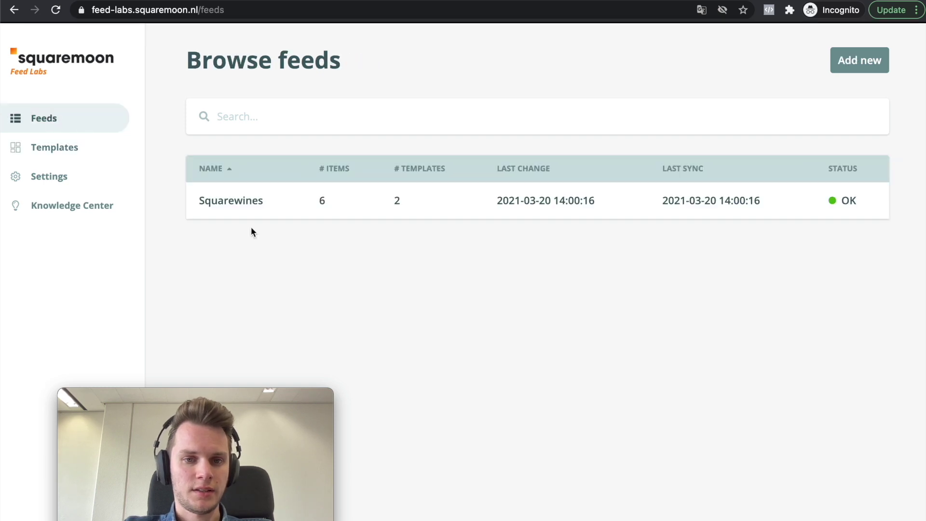
pyautogui.click(268, 208)
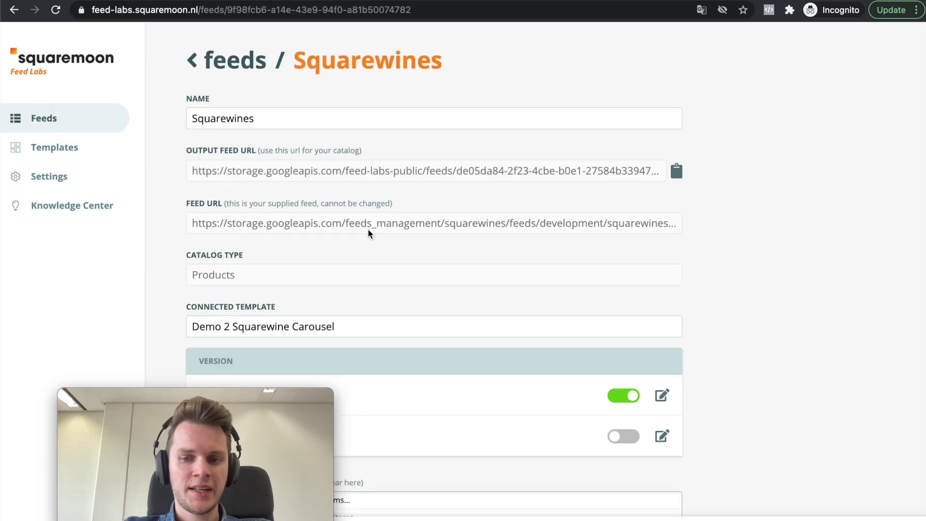
pyautogui.scroll(-2, 369, 231)
pyautogui.scroll(-1, 369, 231)
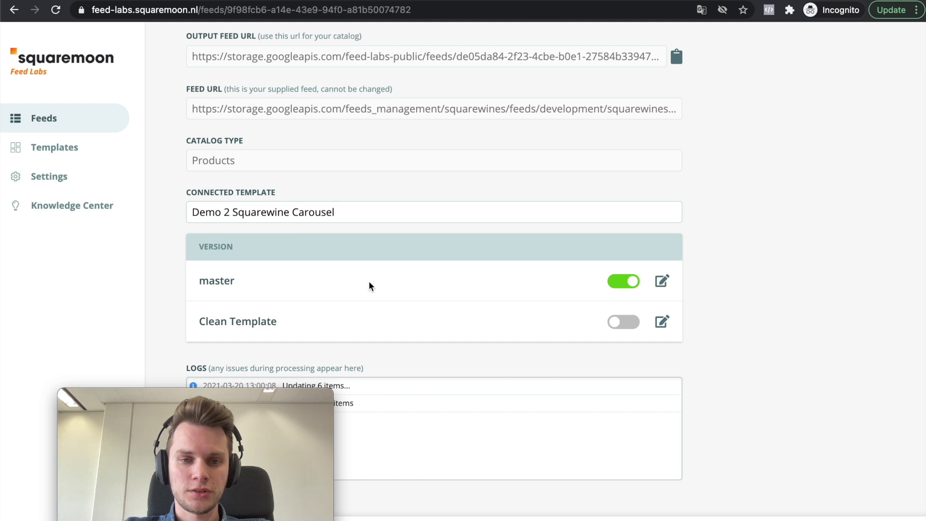
pyautogui.moveTo(281, 393); pyautogui.dragTo(868, 368)
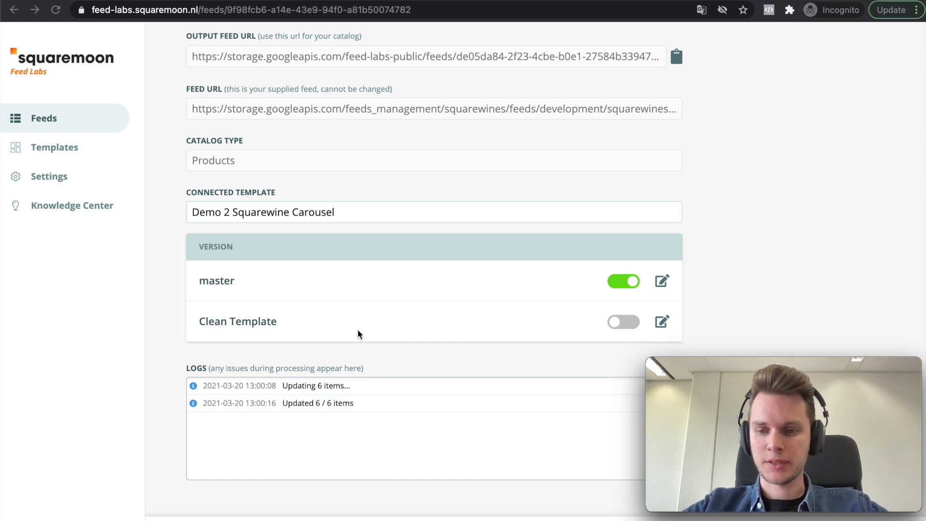
pyautogui.click(623, 322)
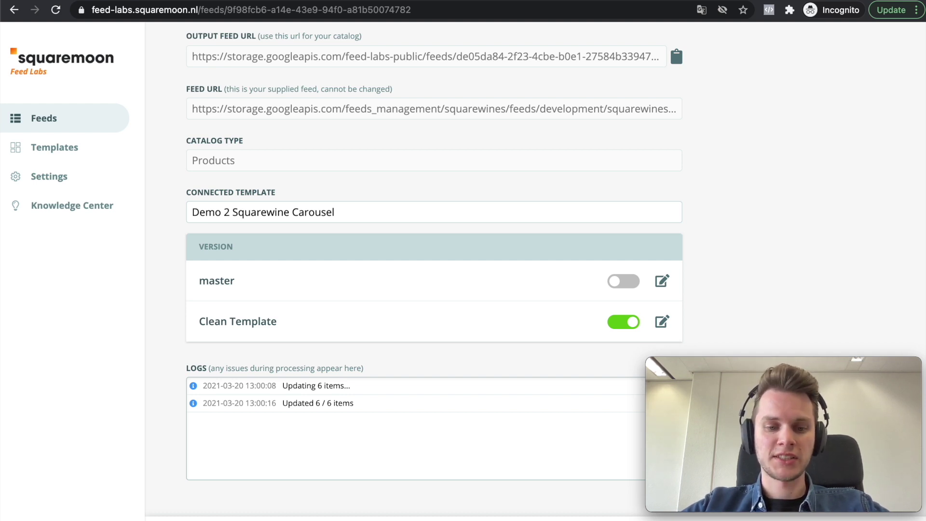
pyautogui.scroll(1, 198, 277)
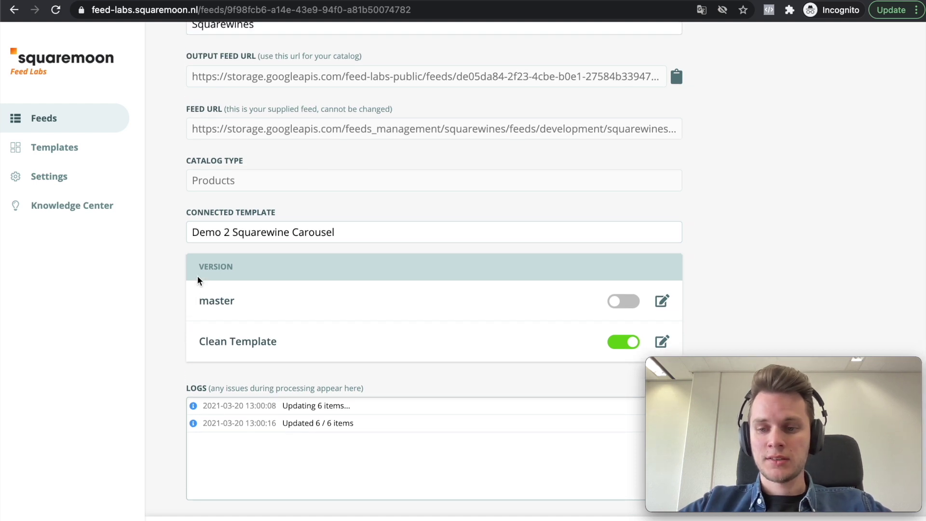
pyautogui.scroll(5, 198, 279)
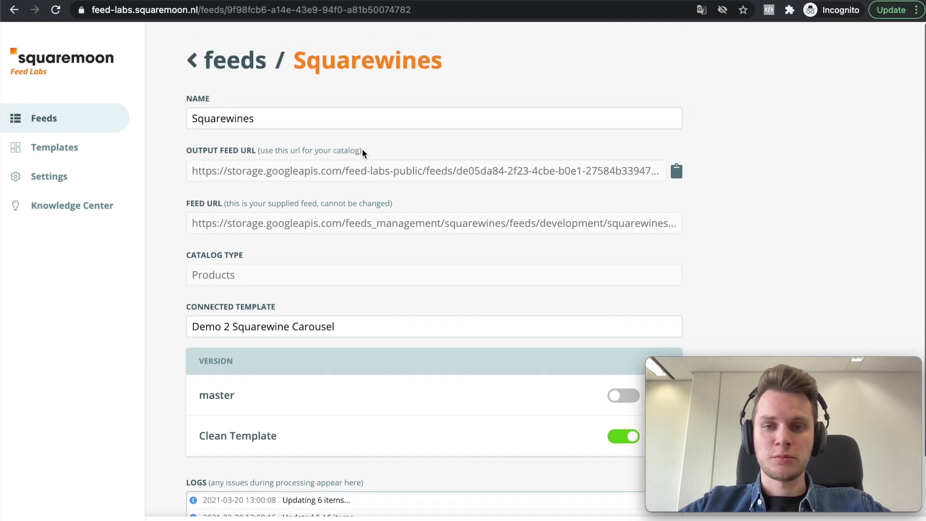